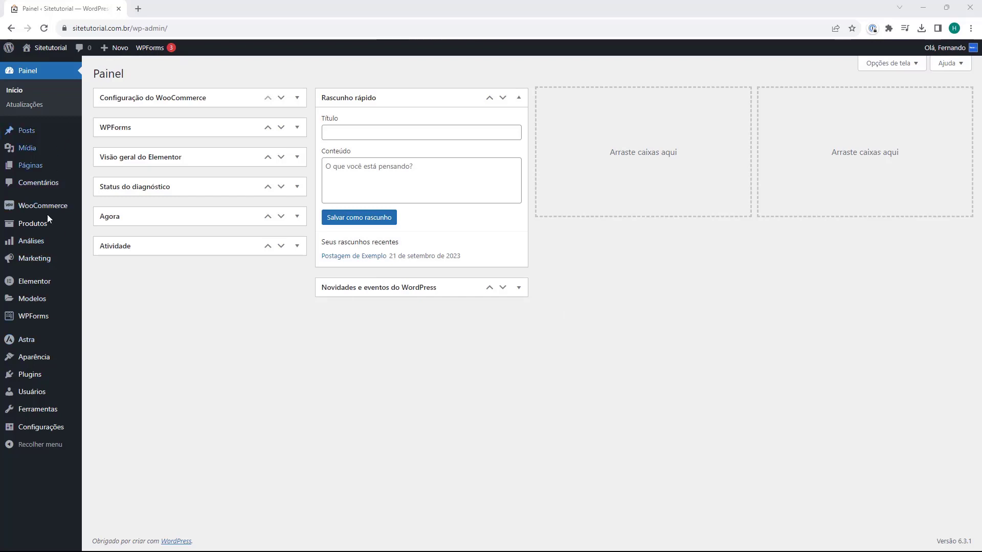
# Step: Search the plugin directory for "darven", and install and activate Darven Múltiplos Preços Informativos
pyautogui.moveTo(23, 372)
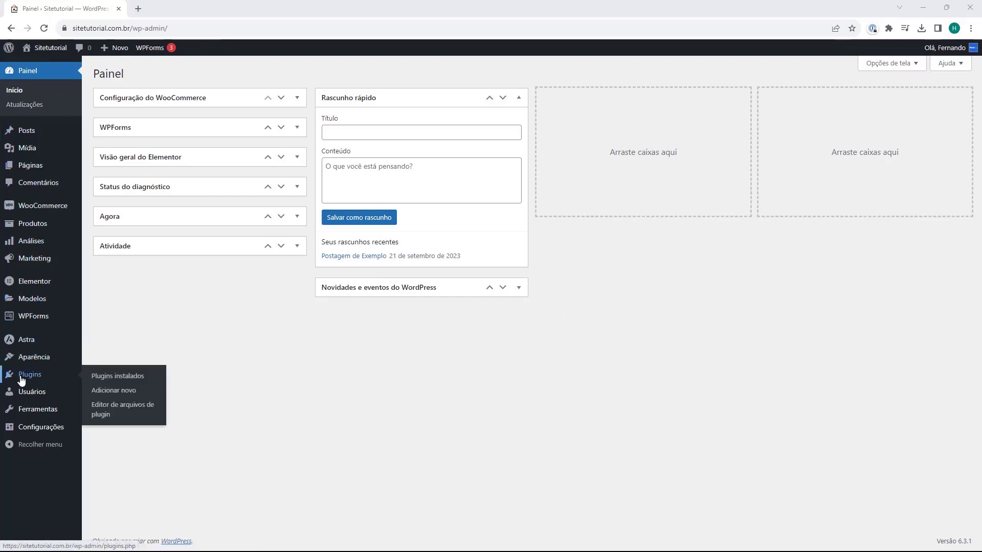
pyautogui.click(29, 381)
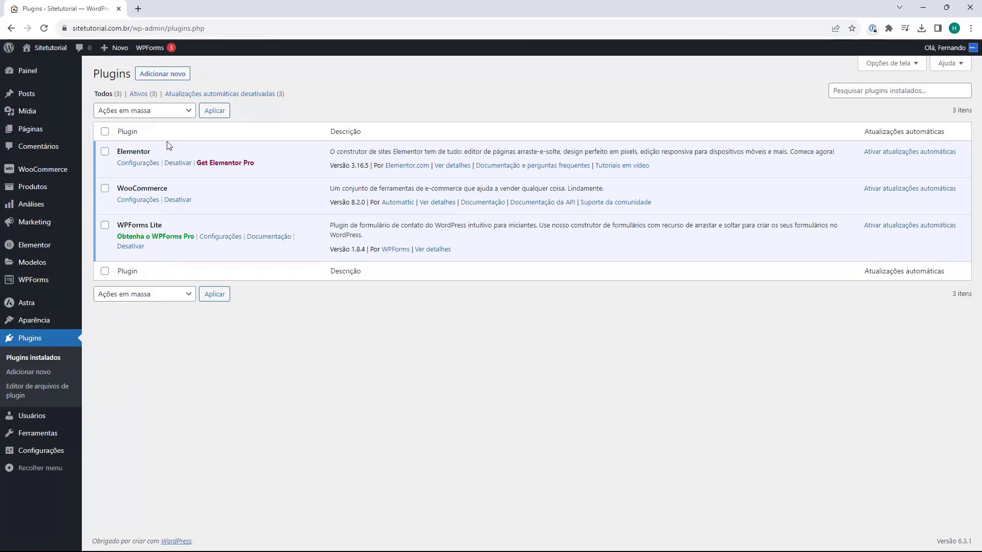
pyautogui.click(160, 75)
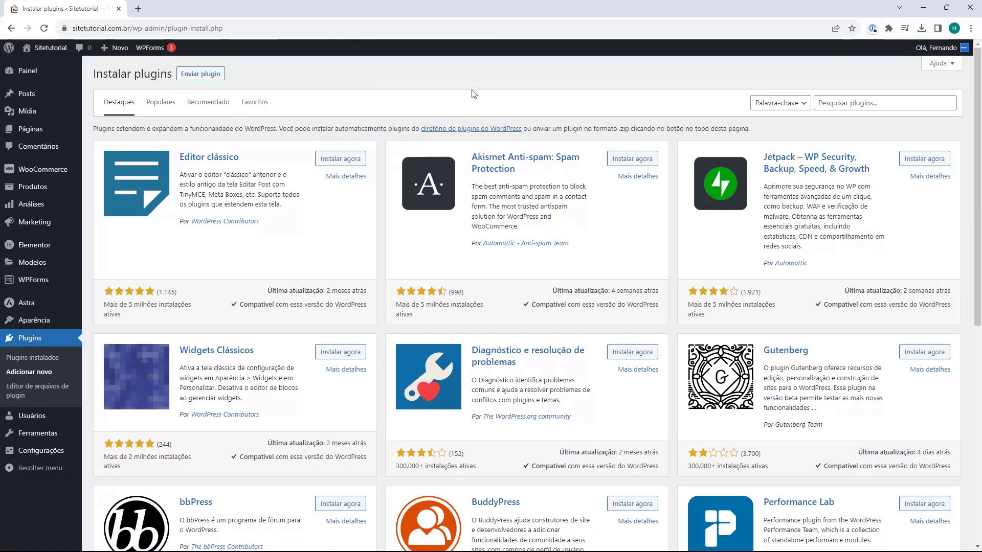
pyautogui.click(826, 108)
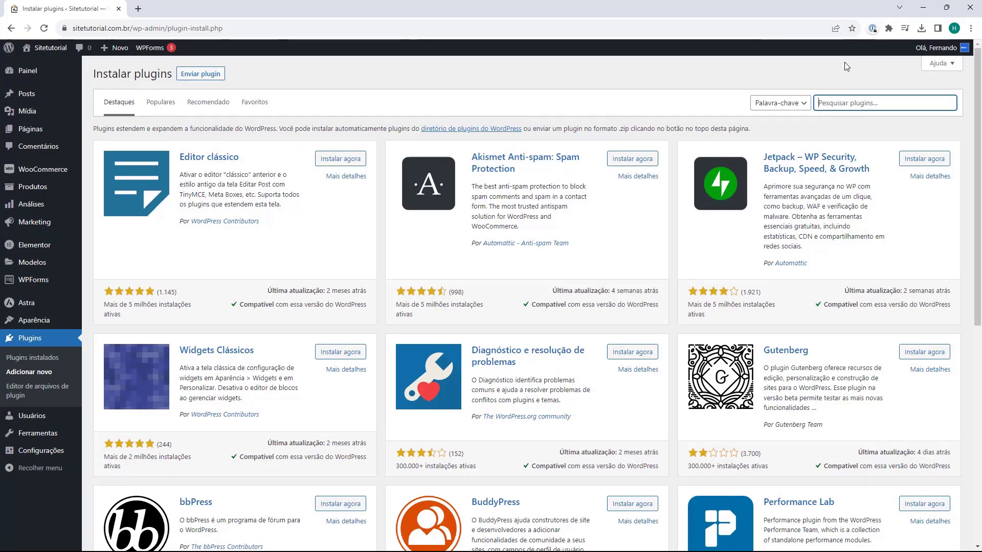
pyautogui.write('darven')
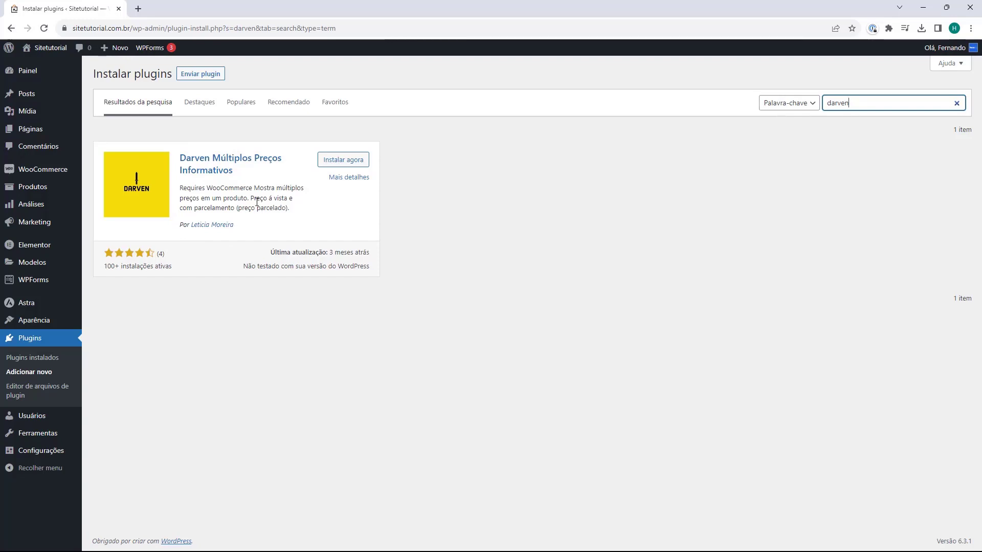
pyautogui.click(343, 166)
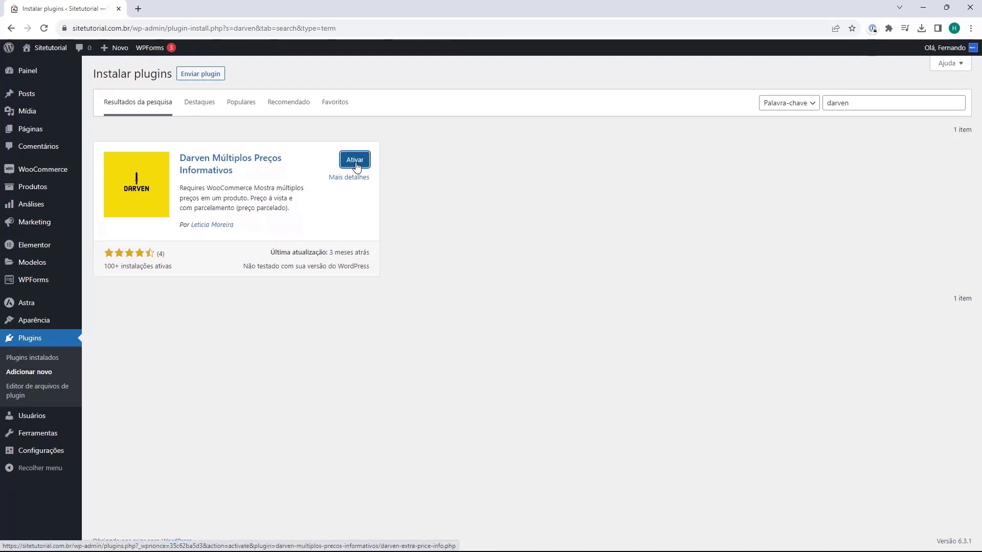
pyautogui.click(355, 161)
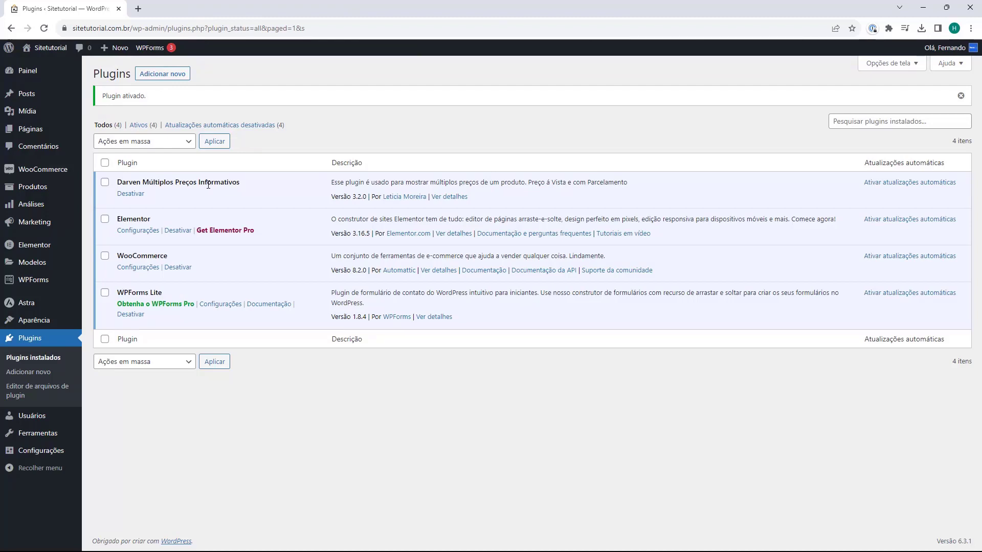
# Step: Open the WooCommerce settings page Preço á Vista e com Parcelamento and review its general settings
pyautogui.moveTo(51, 177)
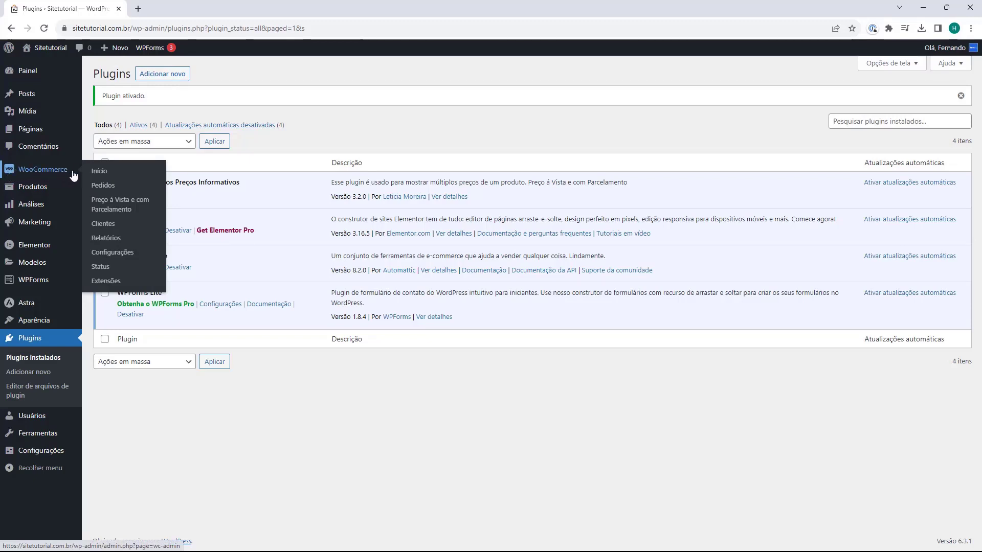
pyautogui.click(107, 207)
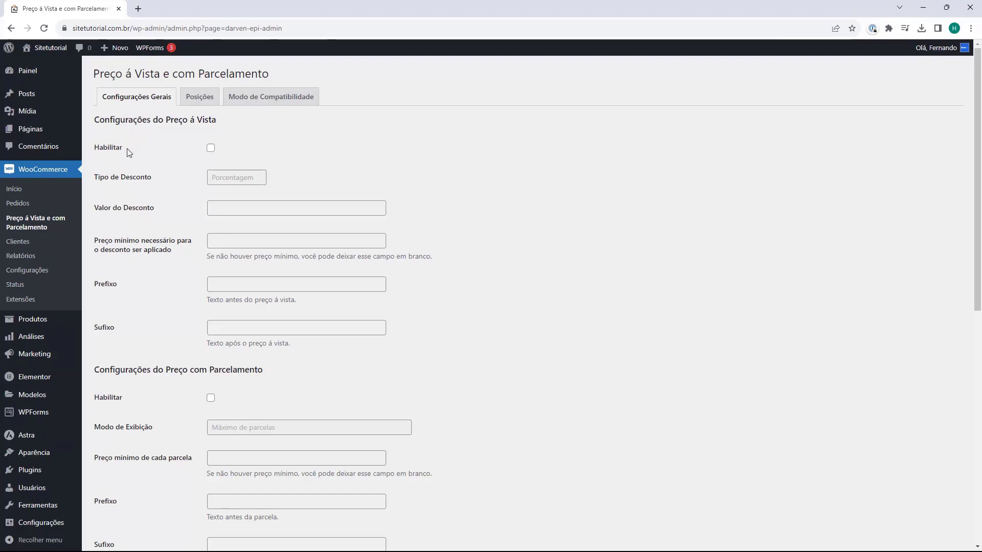
pyautogui.scroll(-1, 127, 211)
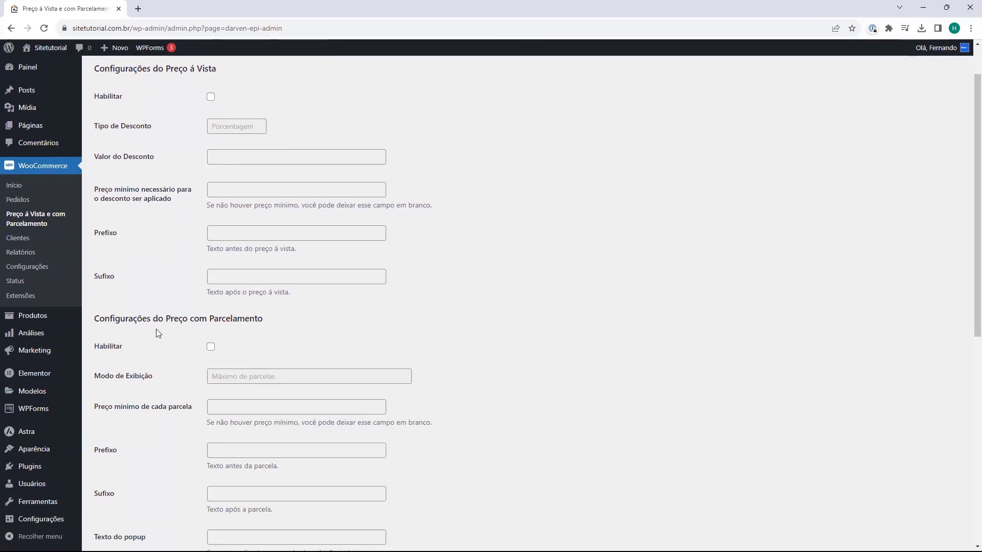
pyautogui.scroll(1, 155, 329)
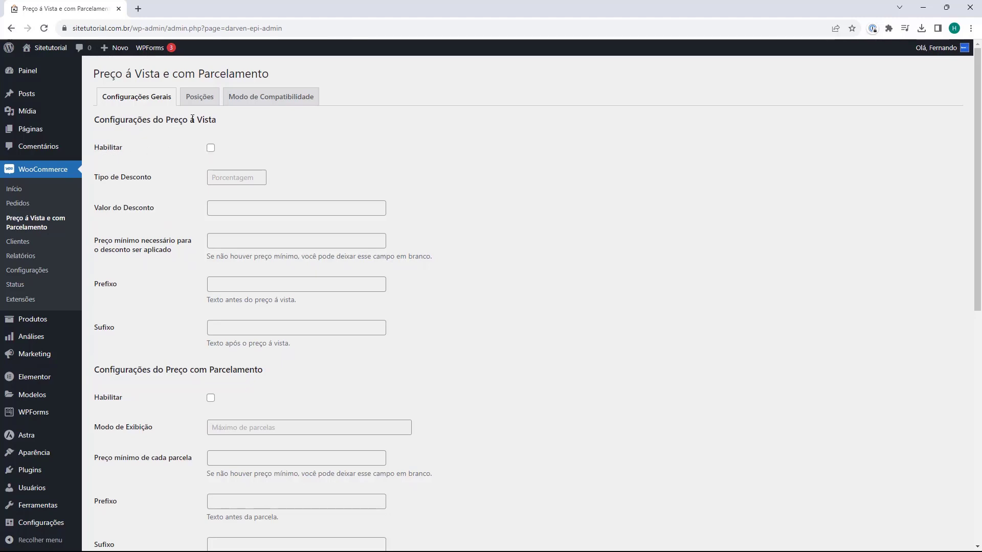
# Step: Enable the installment price and set its display mode to "Máximo de parcelas s/juros e um popup sobre cada parcela", leaving the minimum price blank
pyautogui.scroll(-4, 189, 160)
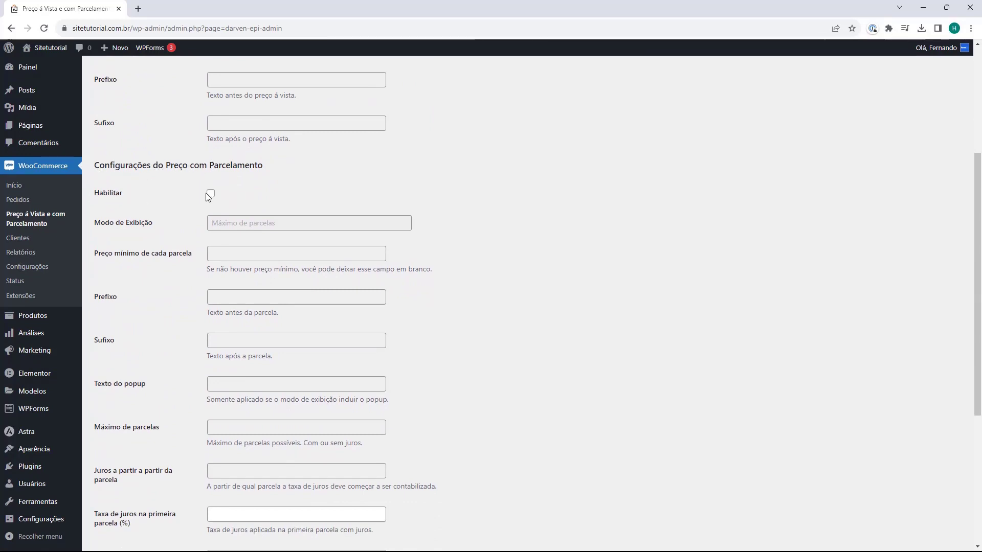
pyautogui.click(211, 196)
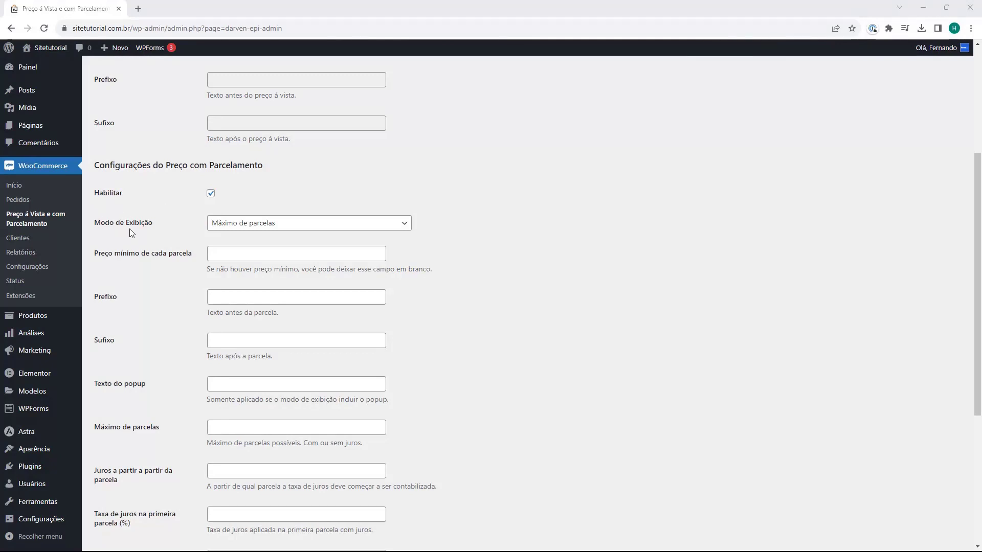
pyautogui.click(228, 228)
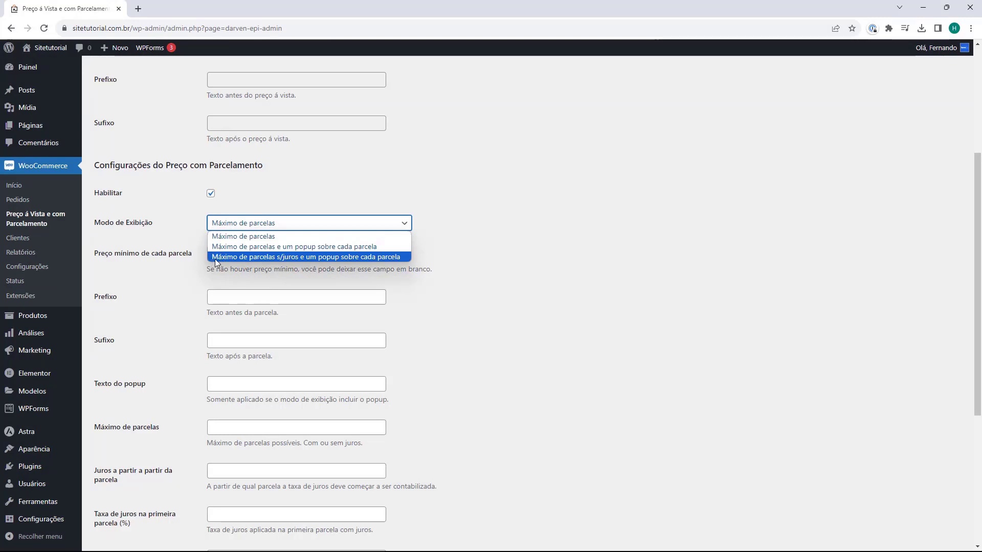
pyautogui.click(287, 256)
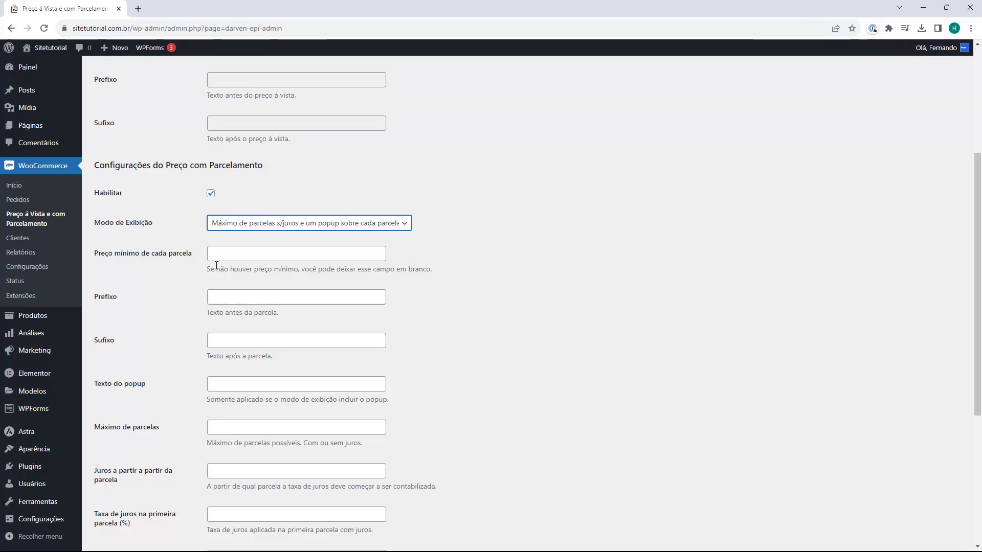
pyautogui.click(219, 258)
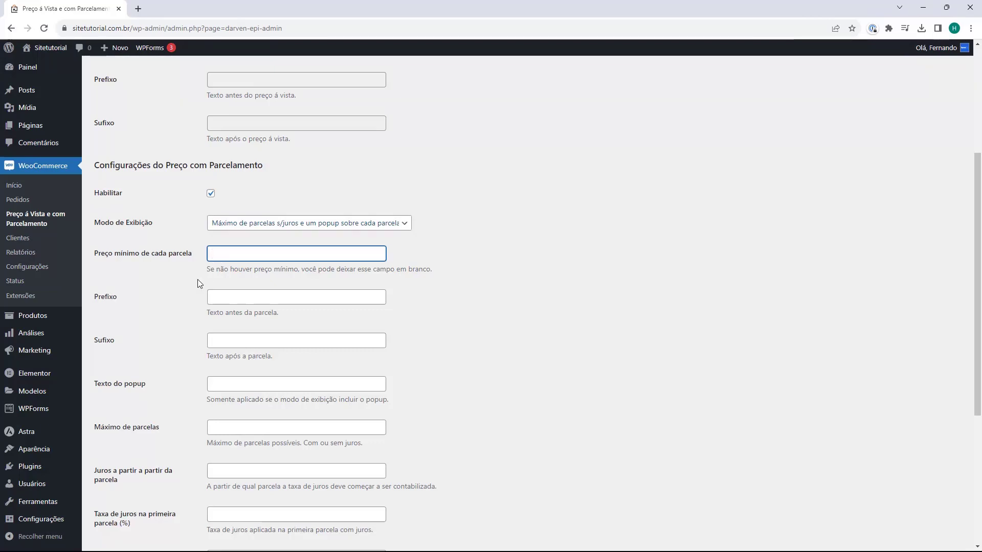
pyautogui.click(201, 273)
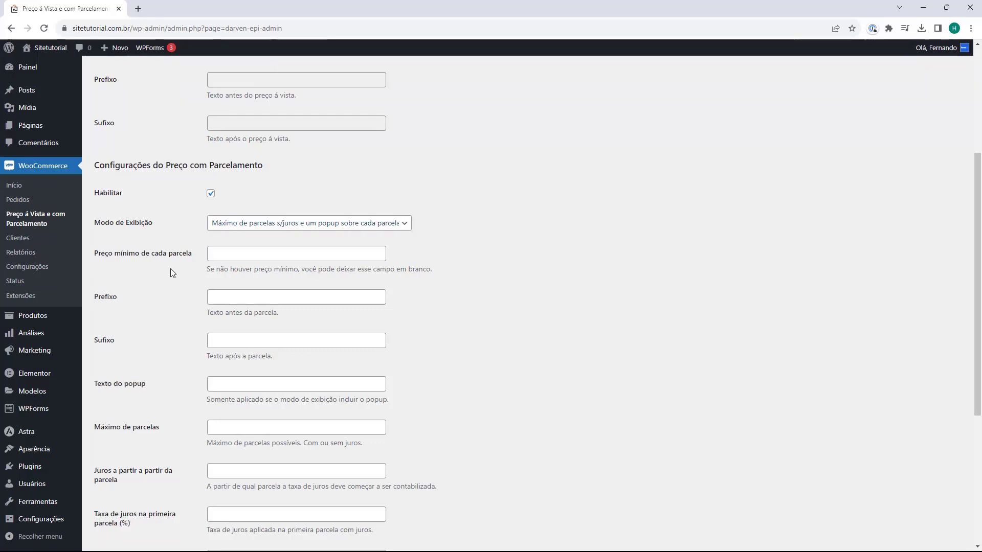
# Step: Set the installment price prefix to "Em" and the suffix to "ou em até 12x c/juros -"
pyautogui.click(245, 302)
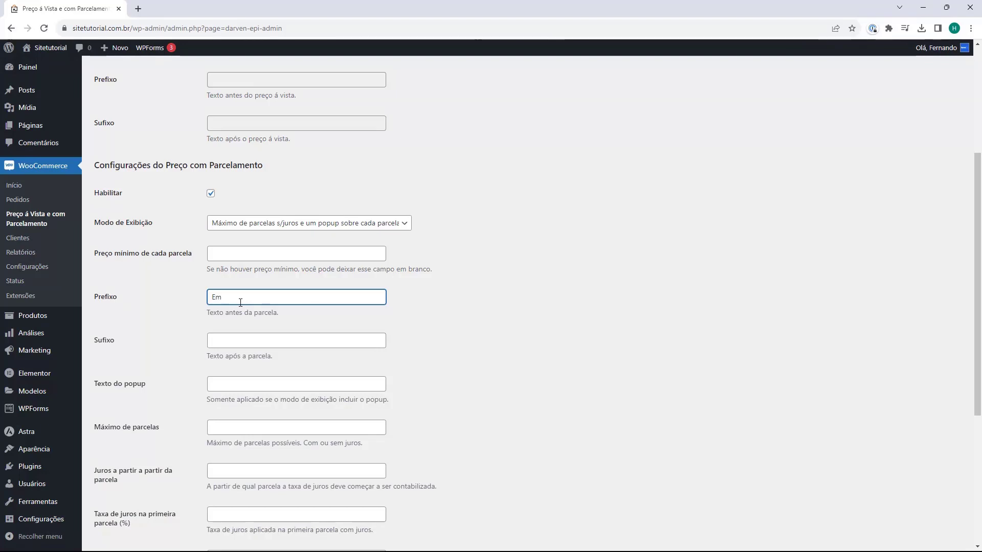
pyautogui.click(178, 334)
pyautogui.click(226, 342)
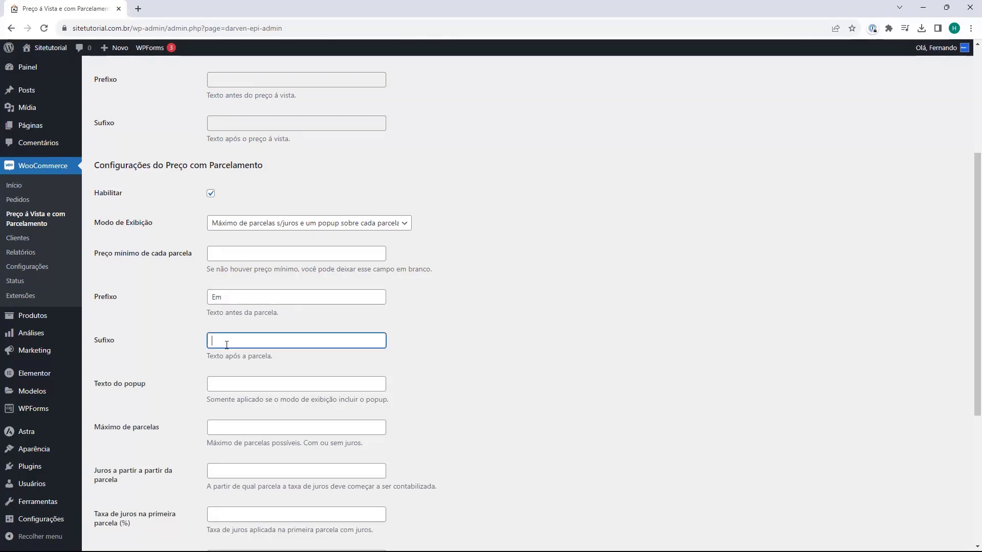
pyautogui.write('ou em até 12x c/juros -')
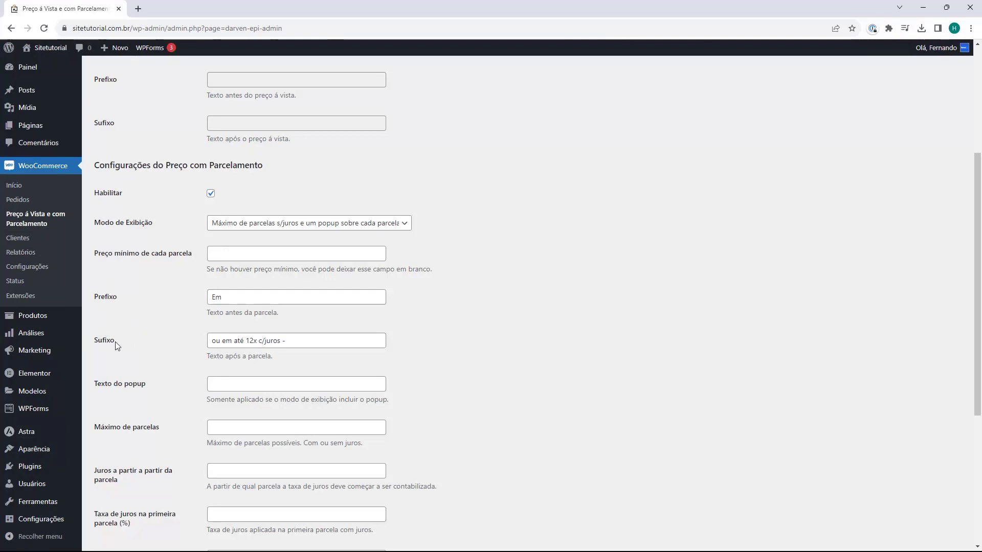
# Step: Set the installment popup text to "Ver Parcelas"
pyautogui.scroll(-1, 134, 295)
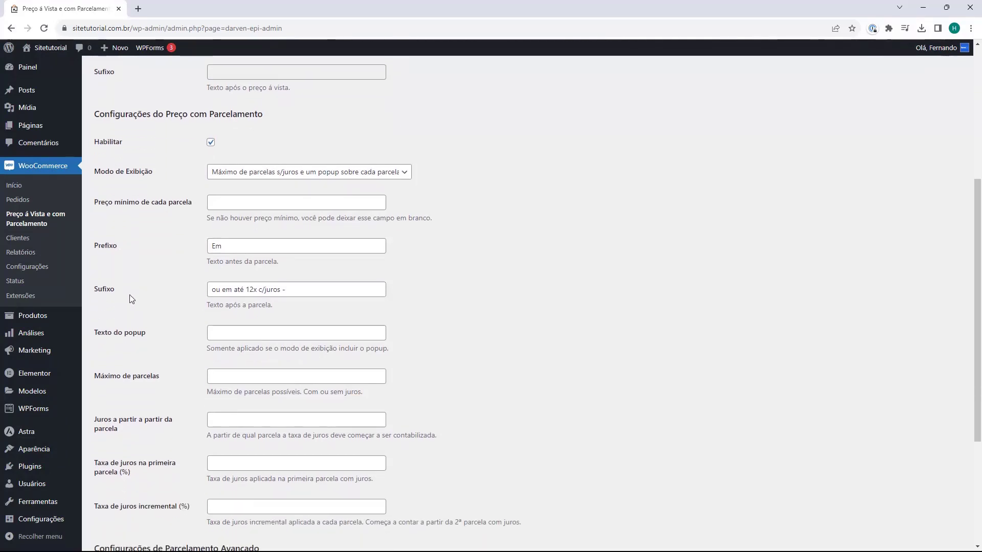
pyautogui.scroll(-1, 123, 289)
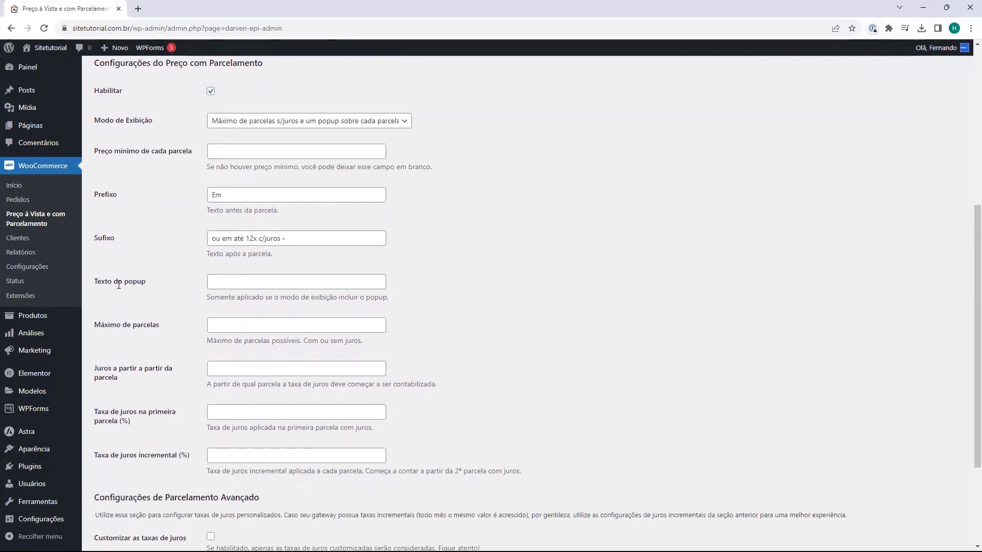
pyautogui.click(251, 283)
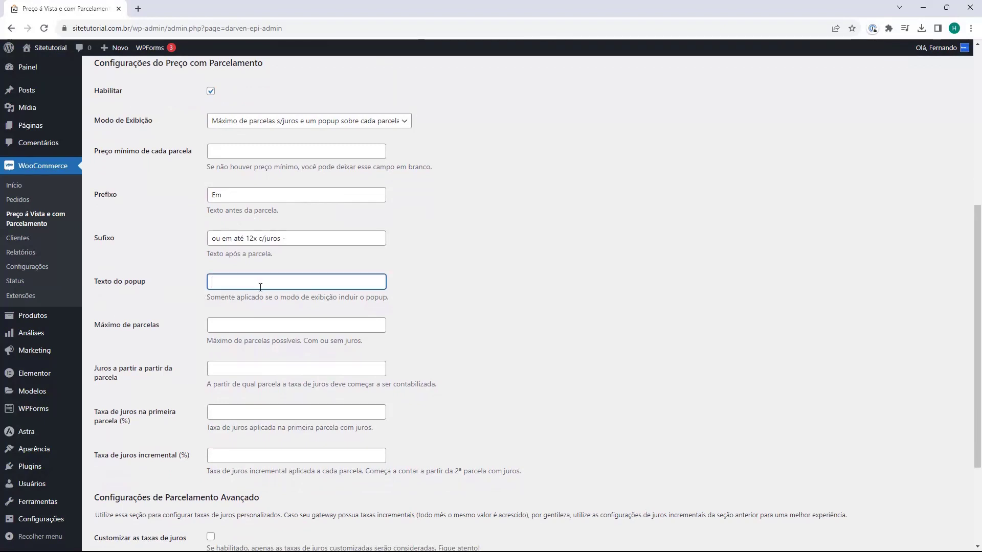
pyautogui.write('Ver Parcelas')
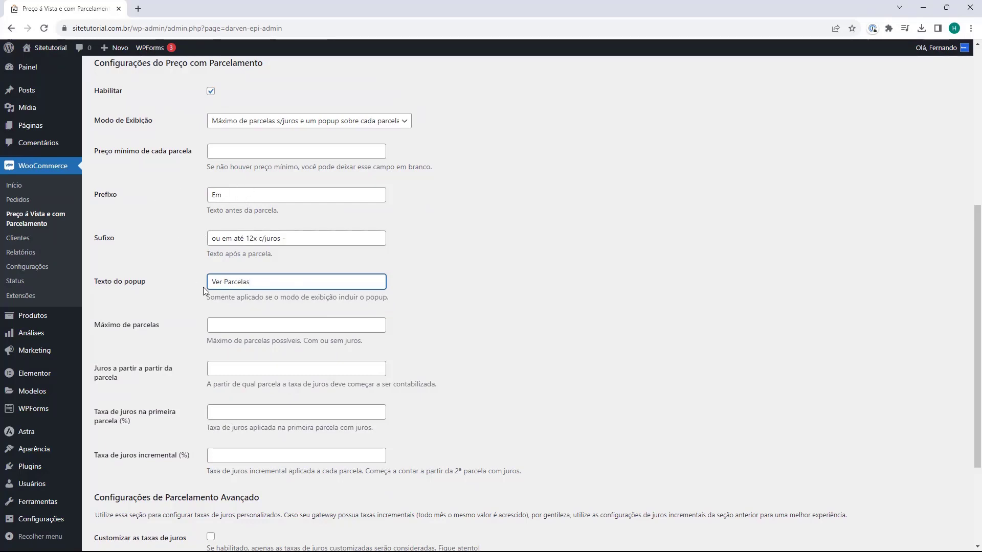
# Step: Set the maximum number of installments to 12 and make interest start from installment 2
pyautogui.scroll(-1, 183, 262)
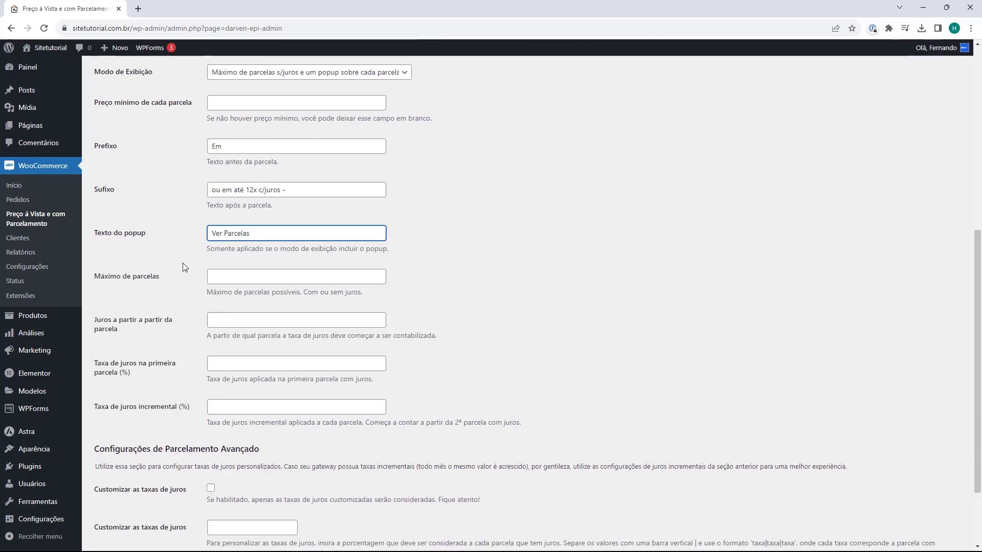
pyautogui.scroll(-1, 183, 263)
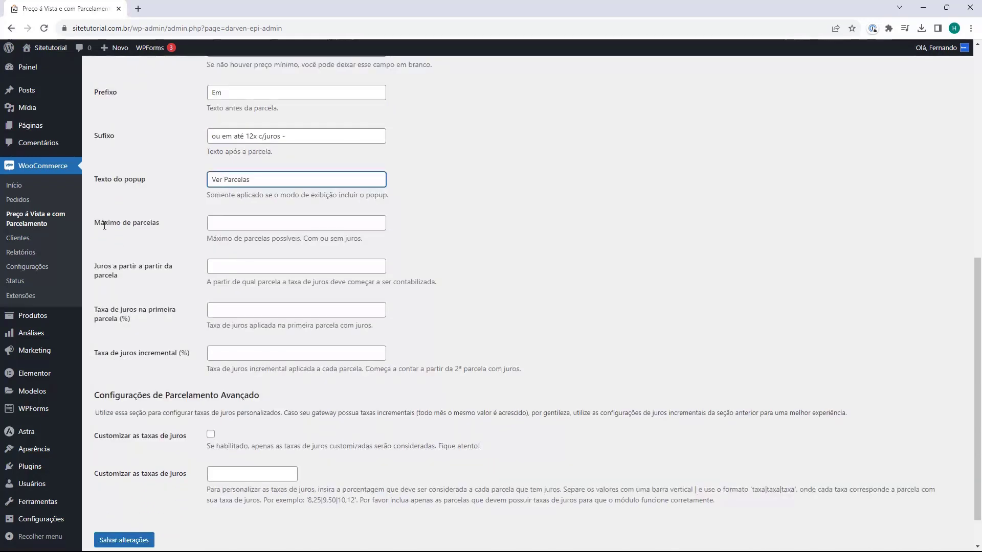
pyautogui.click(223, 229)
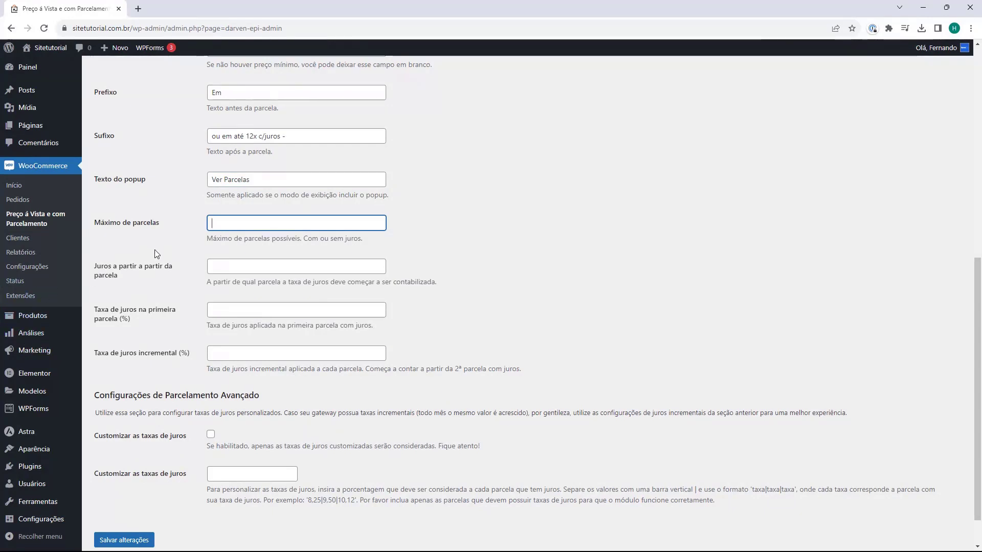
pyautogui.write('12')
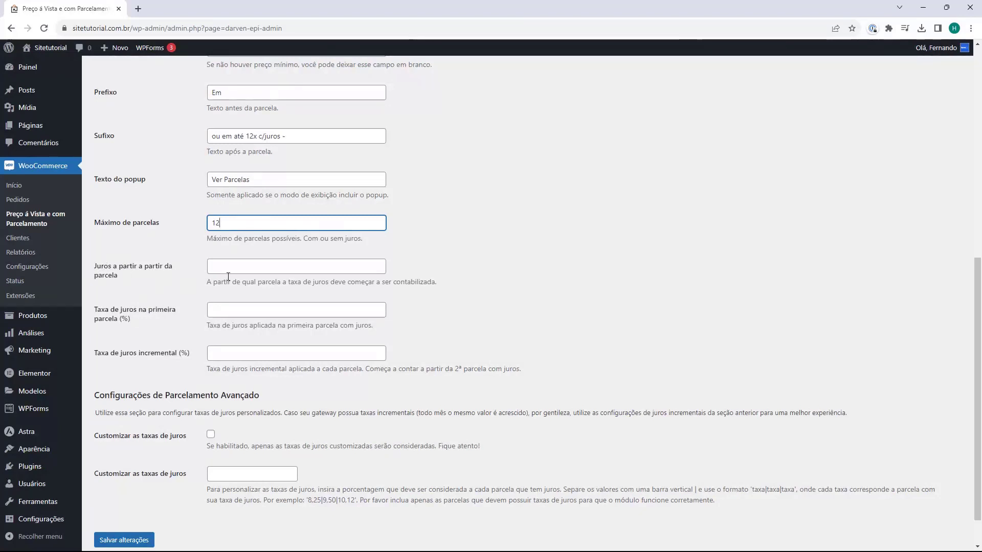
pyautogui.click(255, 272)
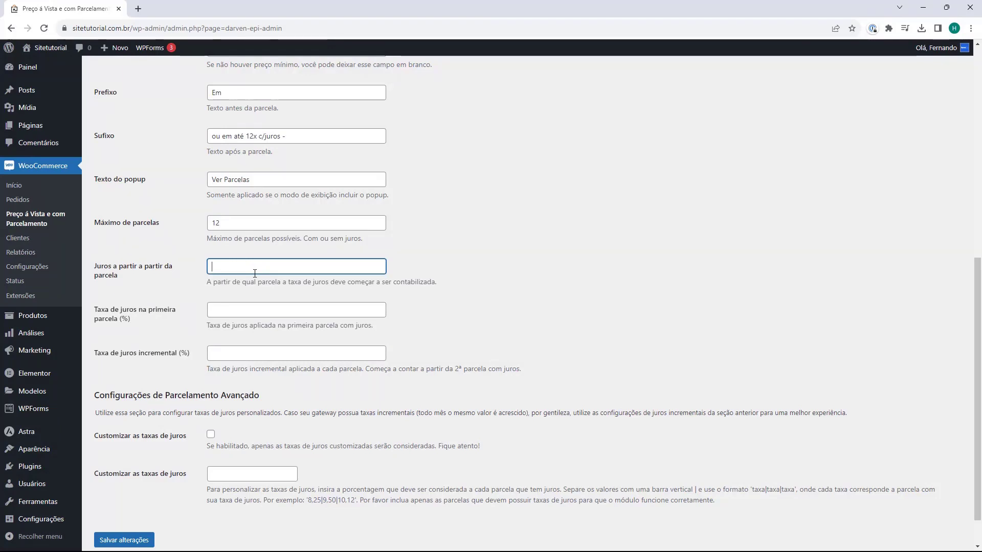
pyautogui.write('4')
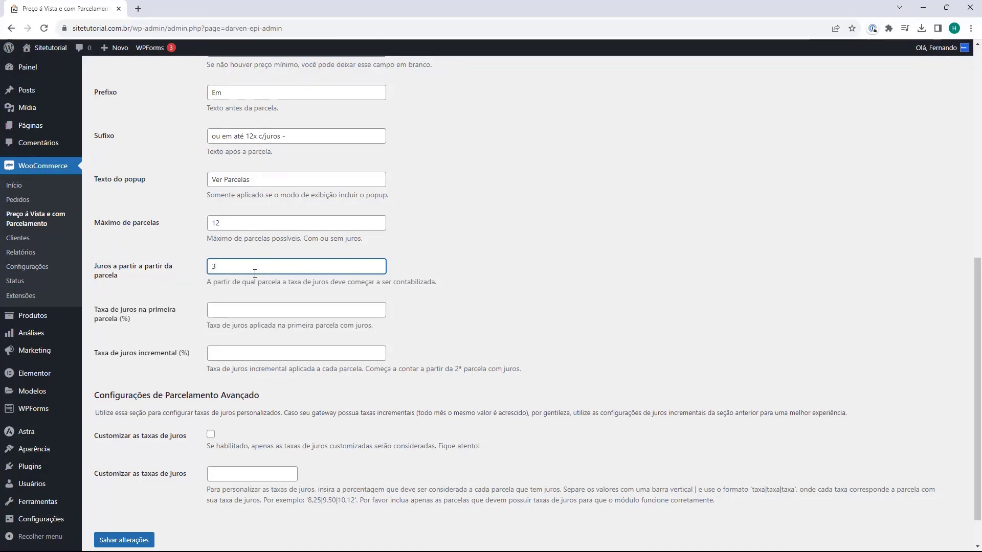
pyautogui.press('BackSpace')
pyautogui.write('2')
# Step: Enable customized interest rates in the advanced installment settings, leaving the standard interest rate fields blank
pyautogui.scroll(-1, 185, 284)
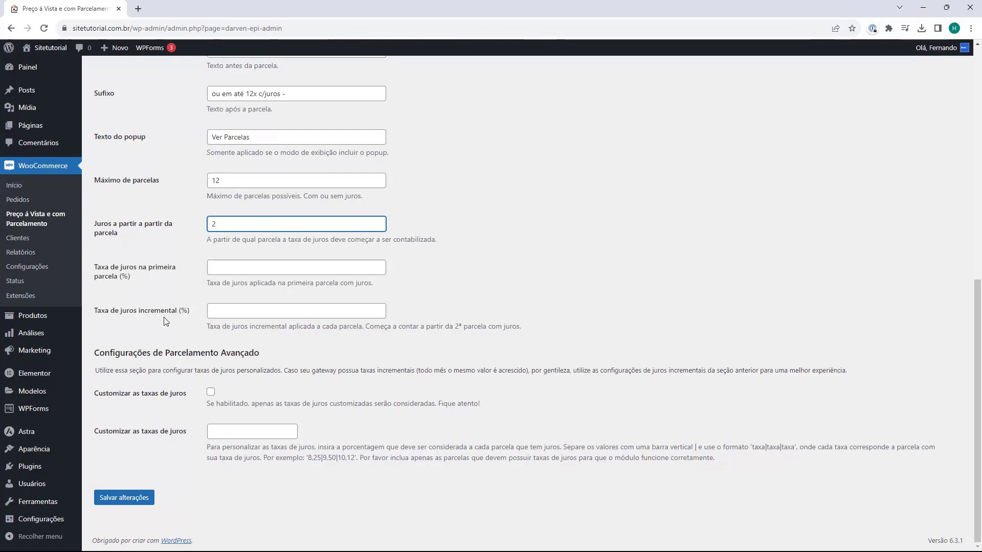
pyautogui.click(193, 268)
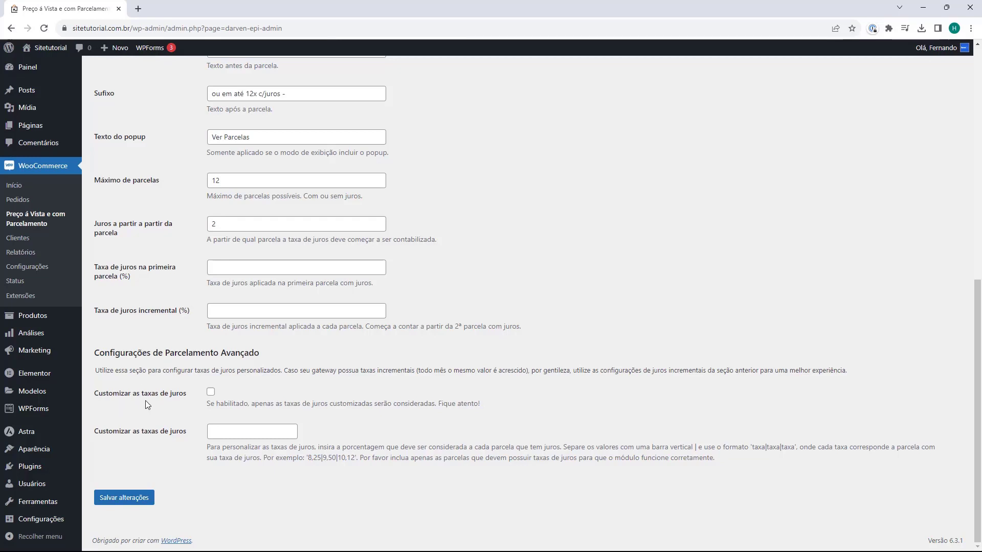
pyautogui.click(210, 393)
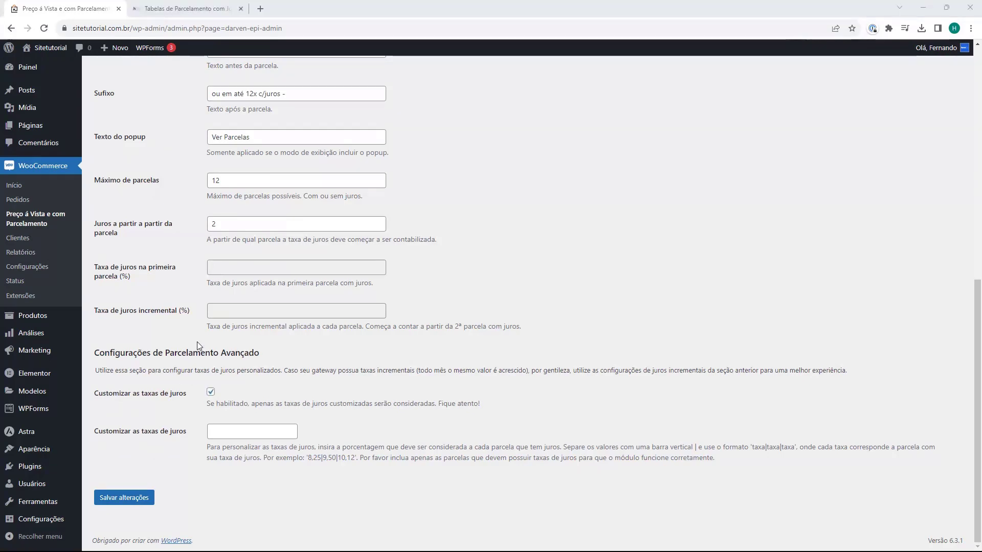
# Step: Examine the ready-made interest rate tables for Mercado Pago, Appmax, Cartpanda Pay and Pagseguro on the host2b support page
pyautogui.hotkey('ctrl', 'Tab')
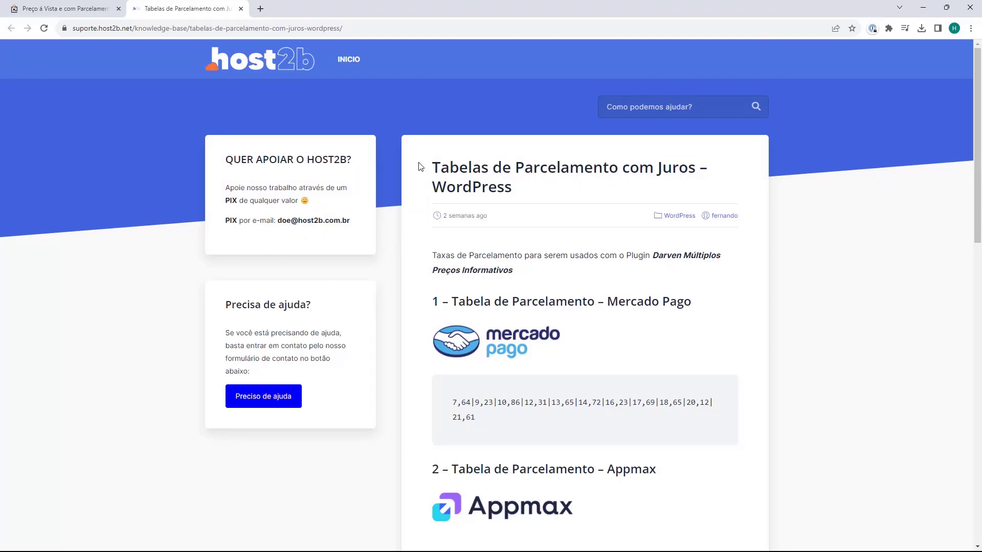
pyautogui.scroll(-2, 420, 166)
pyautogui.scroll(-3, 420, 167)
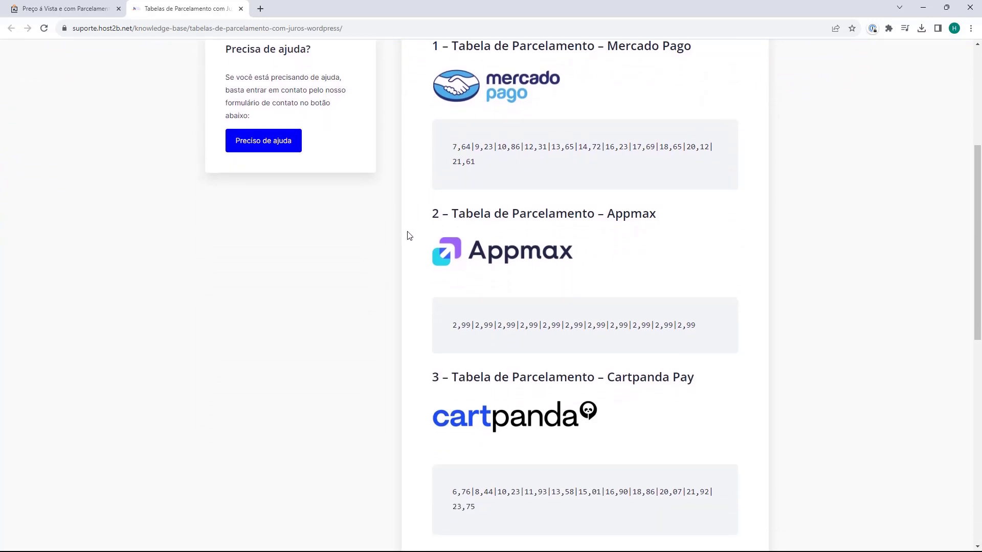
pyautogui.scroll(-4, 421, 240)
pyautogui.scroll(-3, 420, 236)
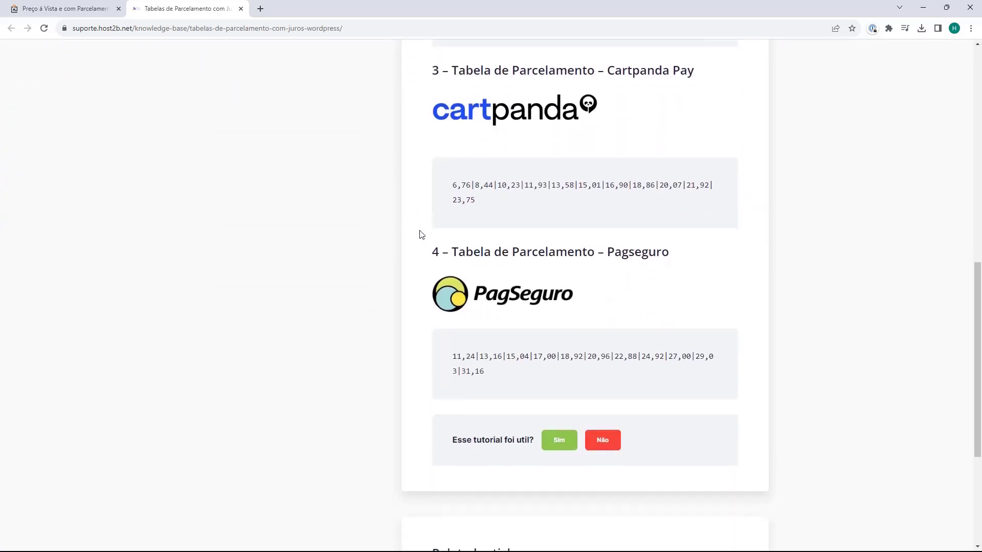
pyautogui.scroll(4, 422, 255)
pyautogui.scroll(5, 421, 269)
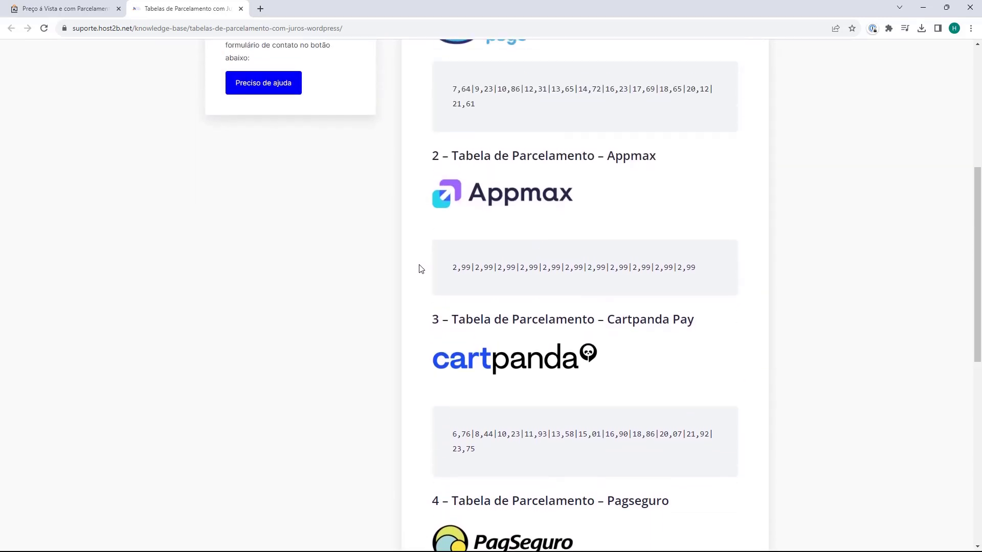
pyautogui.scroll(-5, 417, 246)
pyautogui.scroll(5, 412, 272)
pyautogui.scroll(4, 422, 322)
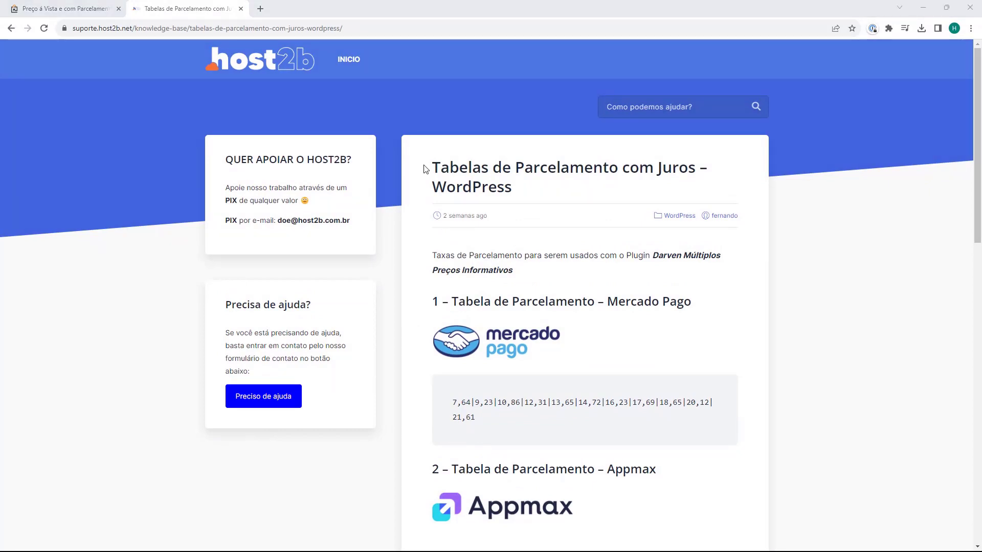
# Step: Copy the Appmax rates, a series of 2,99 values separated by vertical bars, into the plugin's customized interest rates setting and save the changes
pyautogui.scroll(-4, 424, 169)
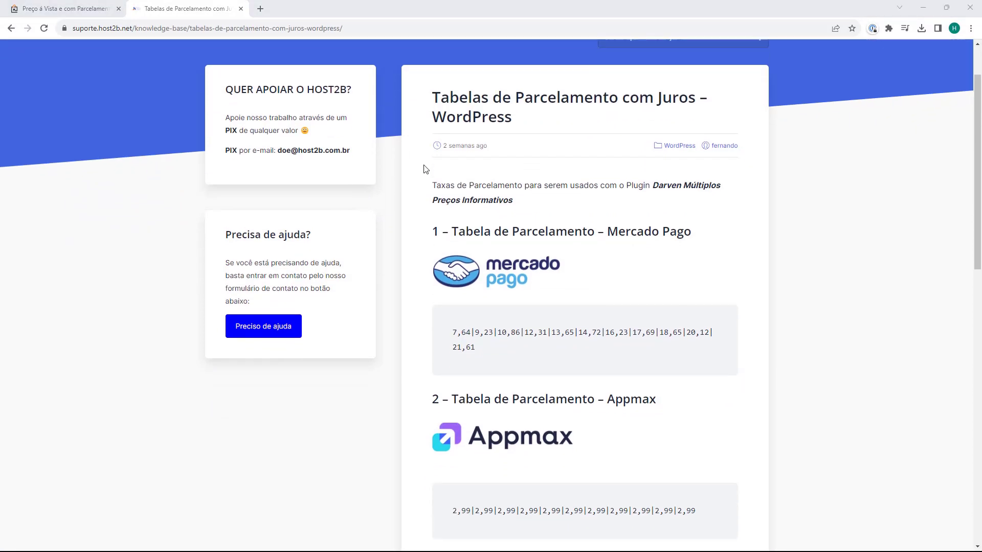
pyautogui.scroll(-1, 424, 169)
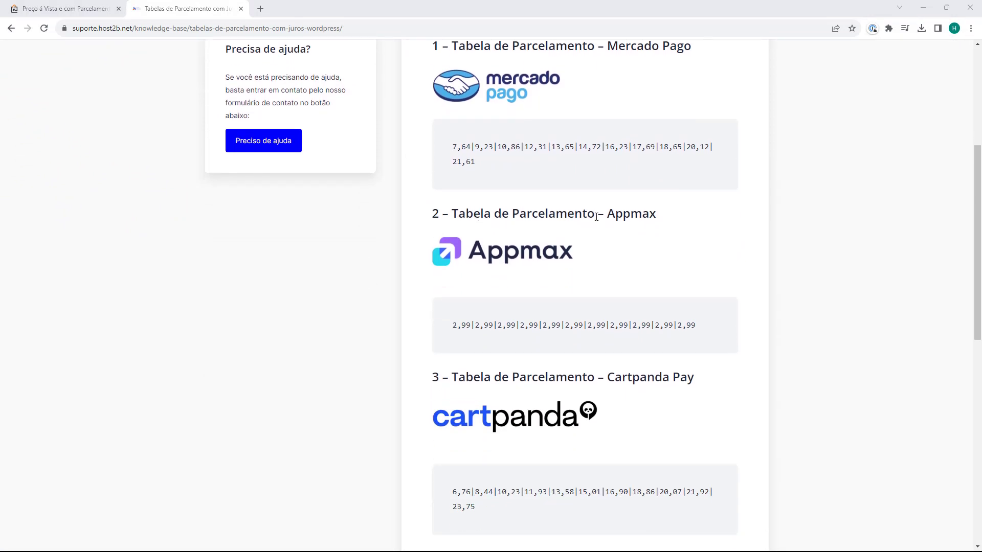
pyautogui.moveTo(453, 325); pyautogui.dragTo(698, 326)
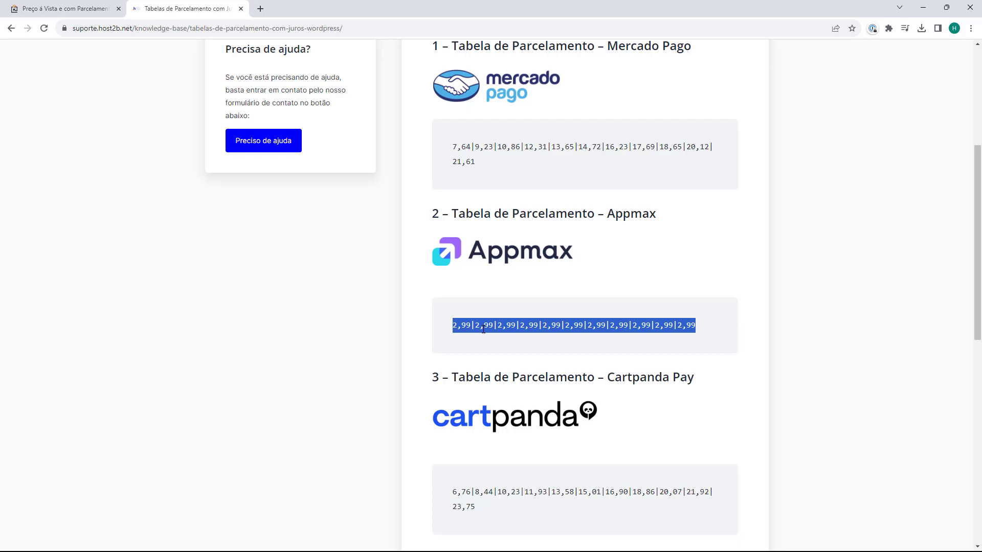
pyautogui.click(62, 10)
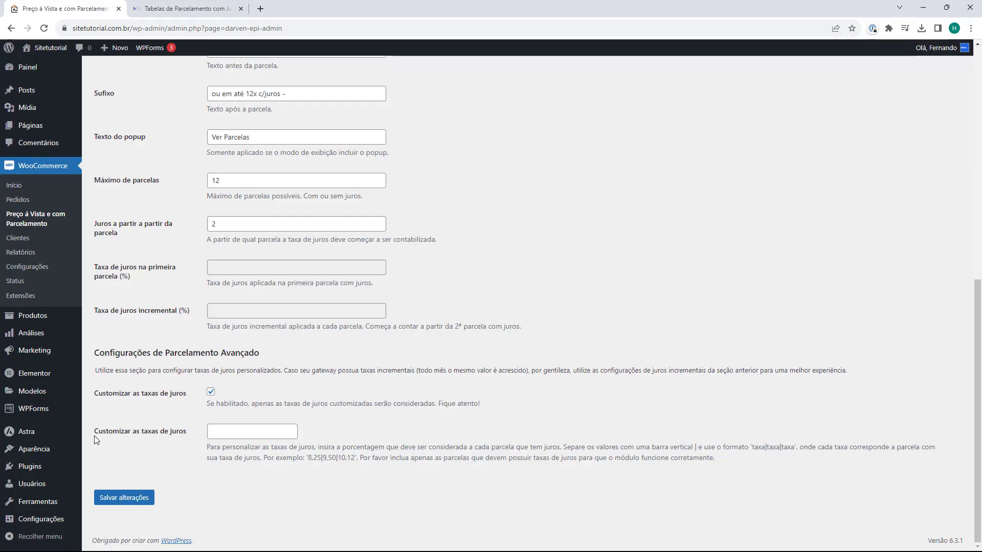
pyautogui.click(218, 436)
pyautogui.hotkey('ctrl', 'v')
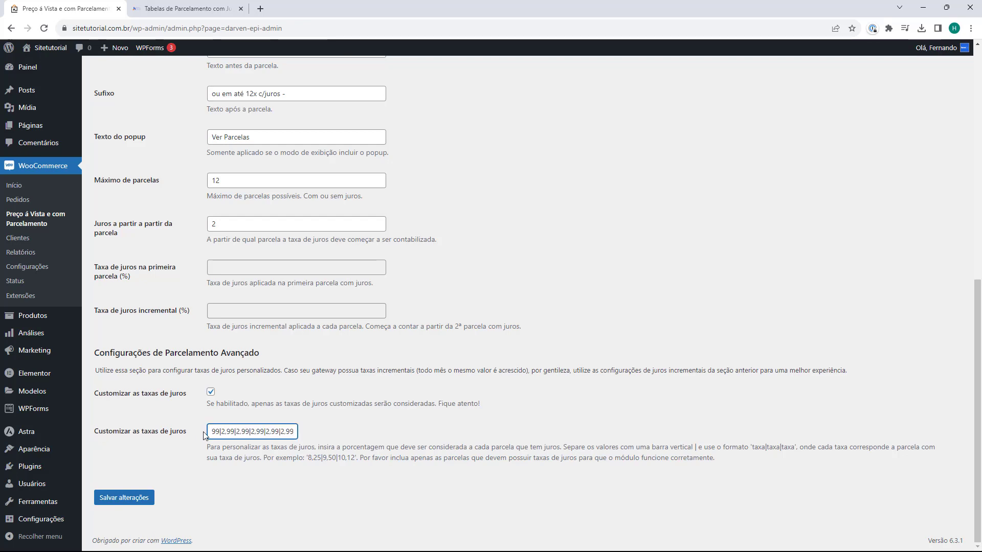
pyautogui.click(119, 499)
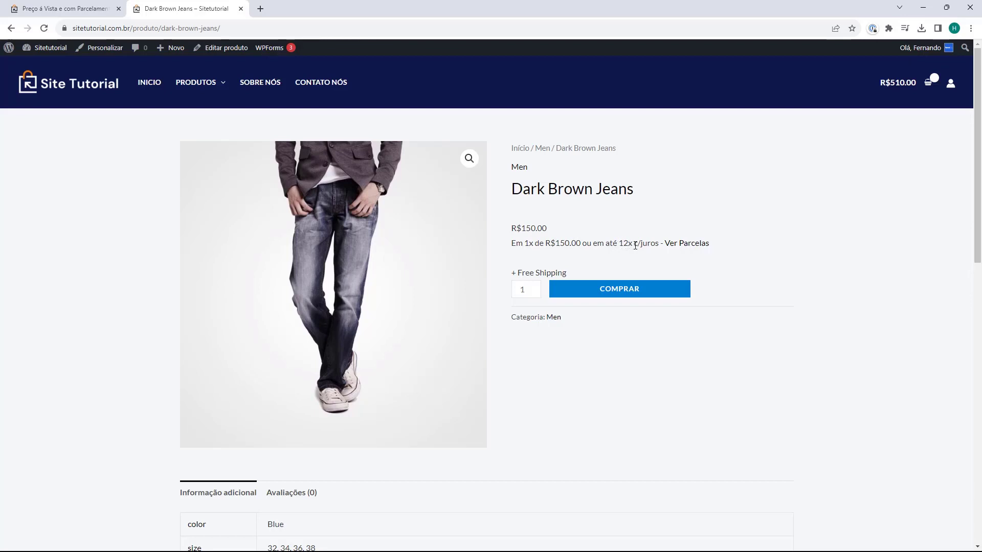
# Step: Check the installment popup on the Dark Brown Jeans product page by opening, closing and reopening "Ver Parcelas"
pyautogui.click(683, 244)
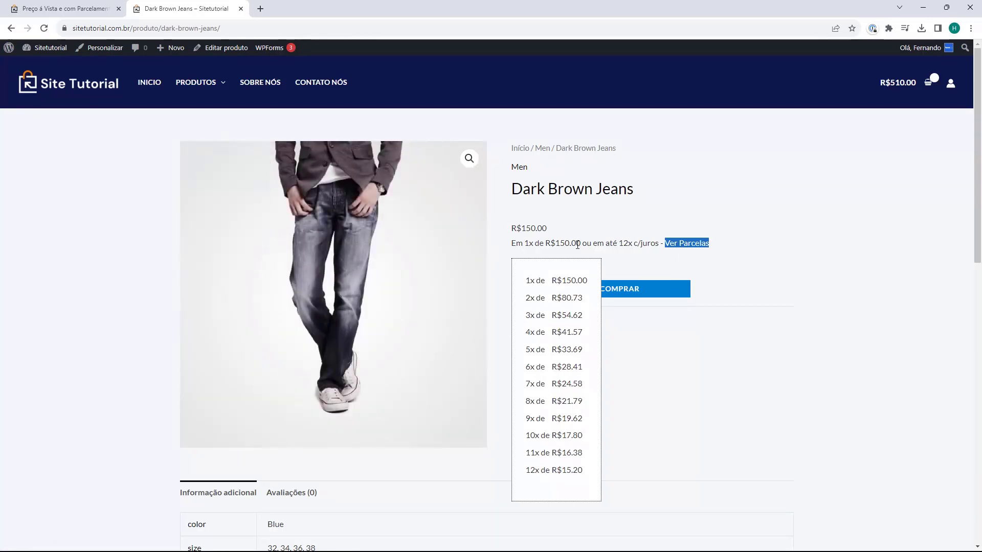
pyautogui.click(674, 235)
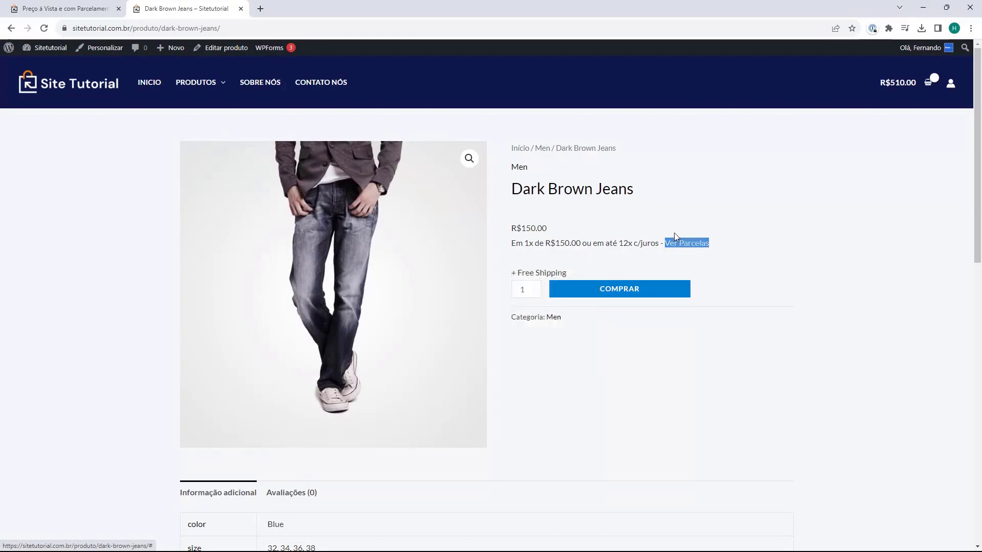
pyautogui.click(674, 236)
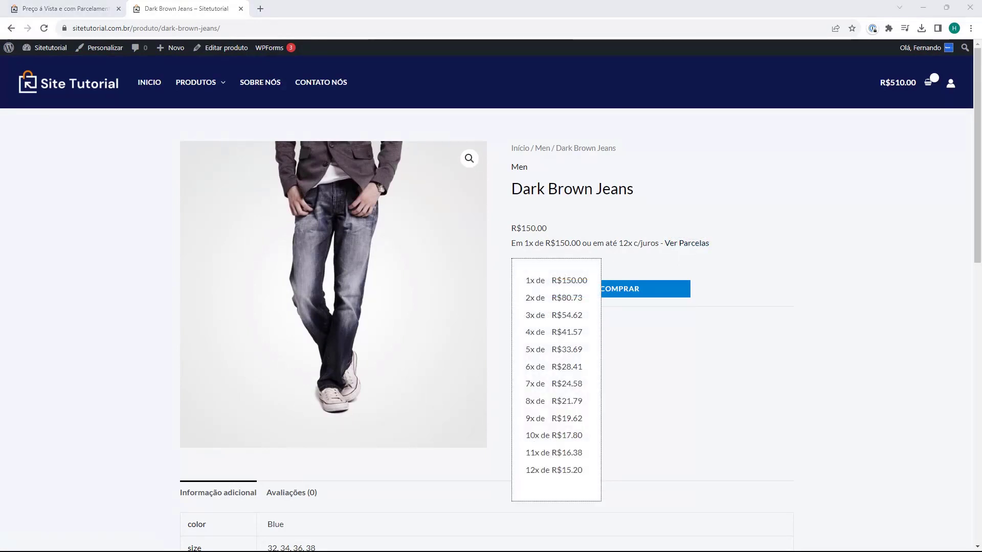